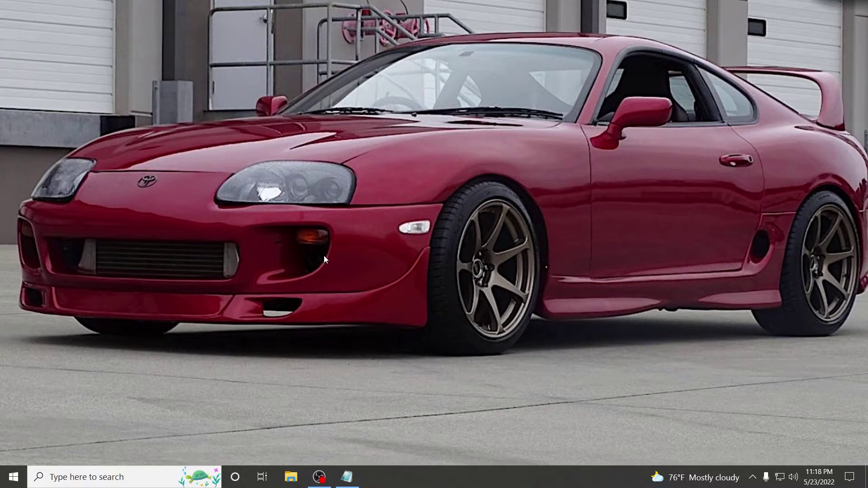
Open an empty Run box and select the steam://openurl/ line in the Notepad notes
{"action": "key", "text": "super+r"}
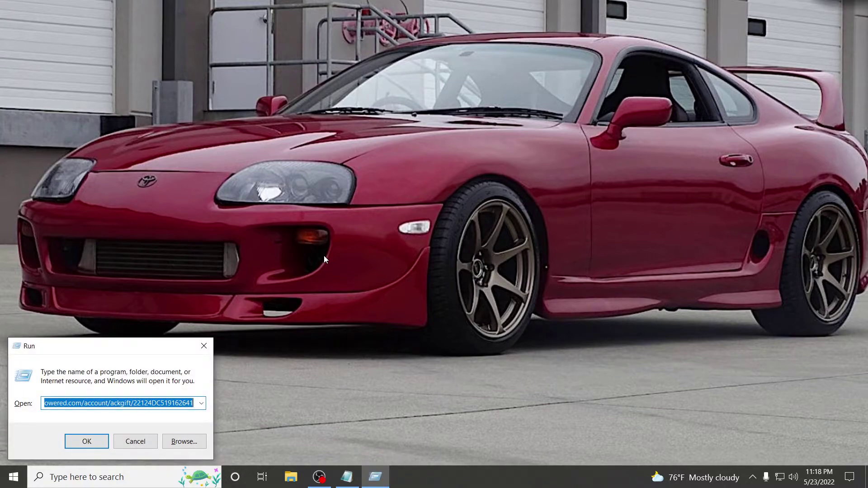
{"action": "key", "text": "BackSpace"}
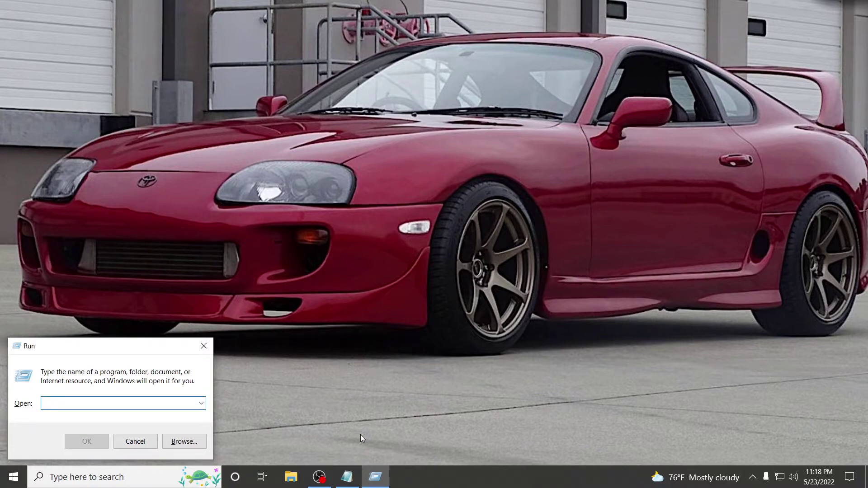
{"action": "left_click", "coordinate": [347, 477]}
{"action": "left_click_drag", "start_coordinate": [339, 107], "coordinate": [543, 57]}
{"action": "left_click", "coordinate": [369, 84]}
{"action": "left_click_drag", "start_coordinate": [368, 84], "coordinate": [130, 71]}
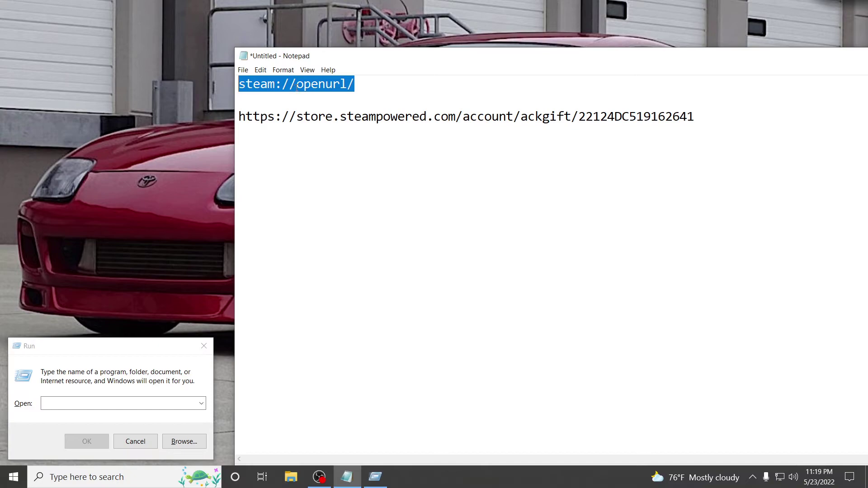
Copy the steam://openurl/ prefix from Notepad and paste it into the Run field
{"action": "right_click", "coordinate": [296, 86]}
{"action": "left_click", "coordinate": [319, 121]}
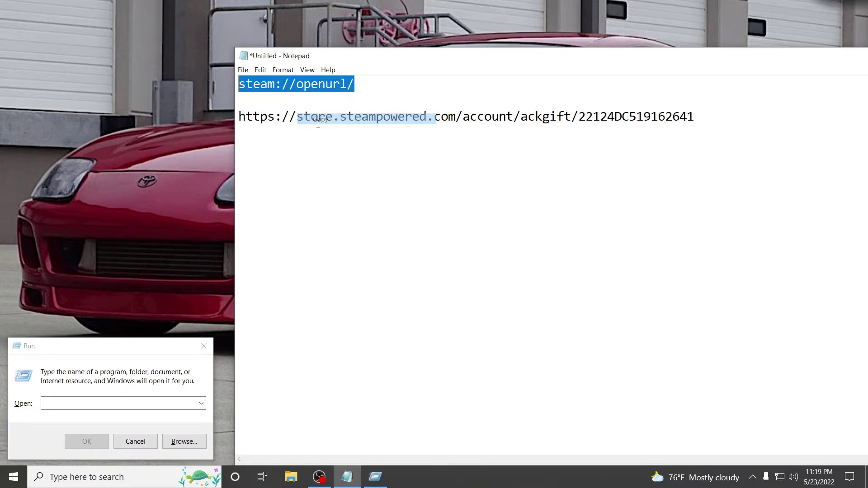
{"action": "left_click", "coordinate": [89, 404]}
{"action": "right_click", "coordinate": [85, 404]}
{"action": "left_click", "coordinate": [122, 311]}
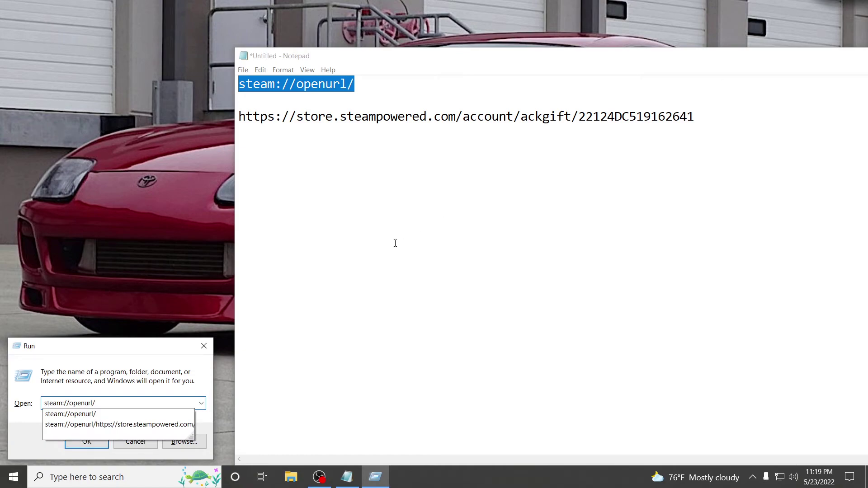
Copy the Steam store gift URL from Notepad and append it after the prefix
{"action": "left_click", "coordinate": [594, 123]}
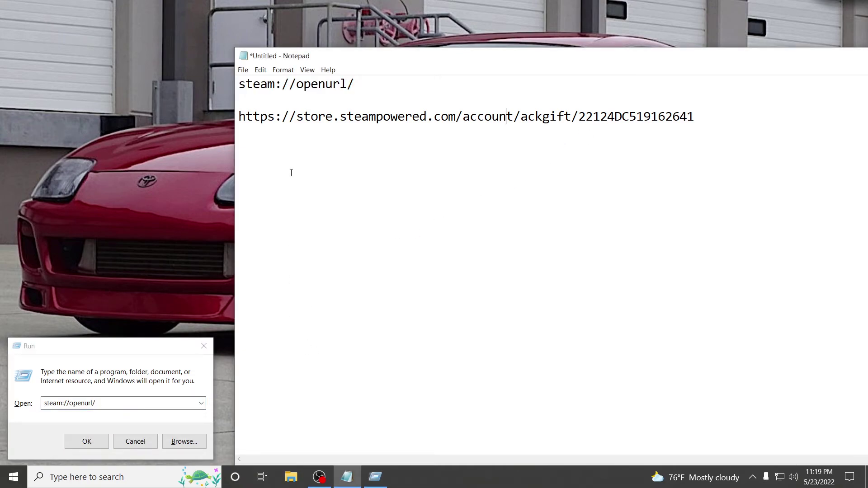
{"action": "left_click_drag", "start_coordinate": [239, 116], "coordinate": [775, 117]}
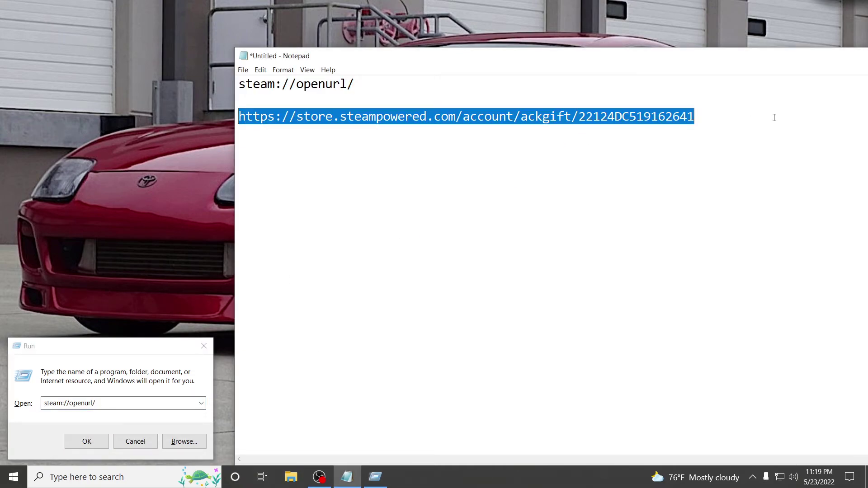
{"action": "right_click", "coordinate": [683, 117]}
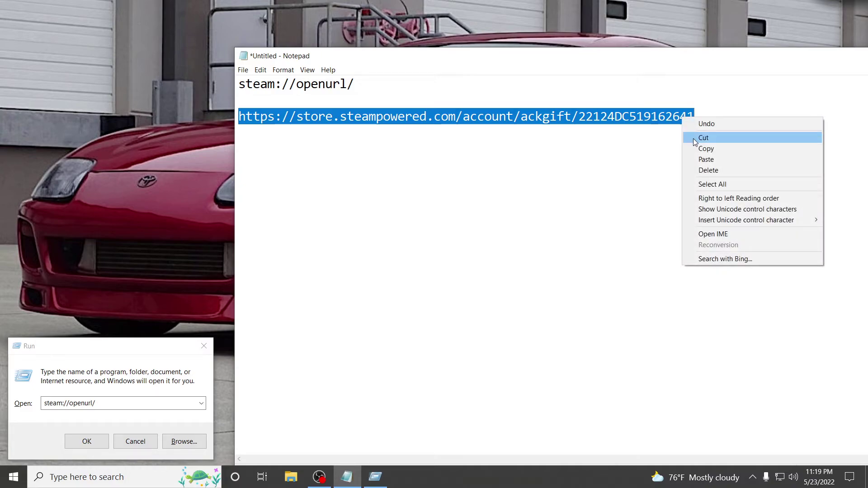
{"action": "left_click", "coordinate": [706, 149]}
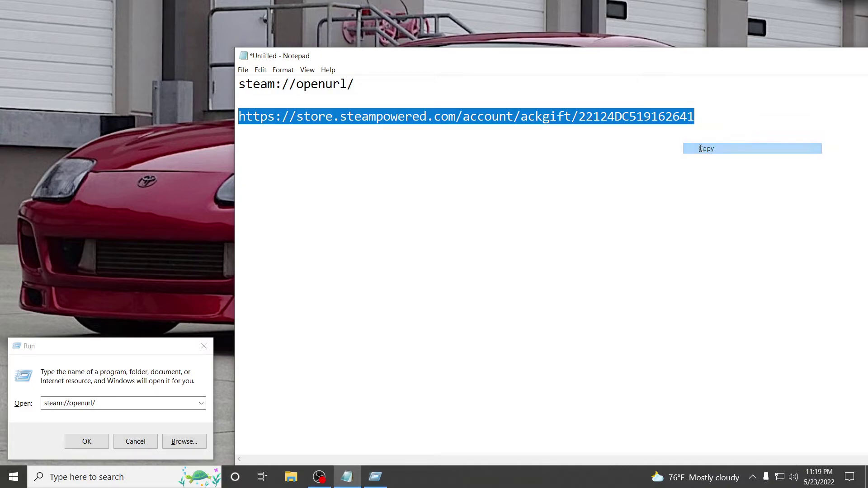
{"action": "left_click", "coordinate": [106, 403]}
{"action": "right_click", "coordinate": [106, 403]}
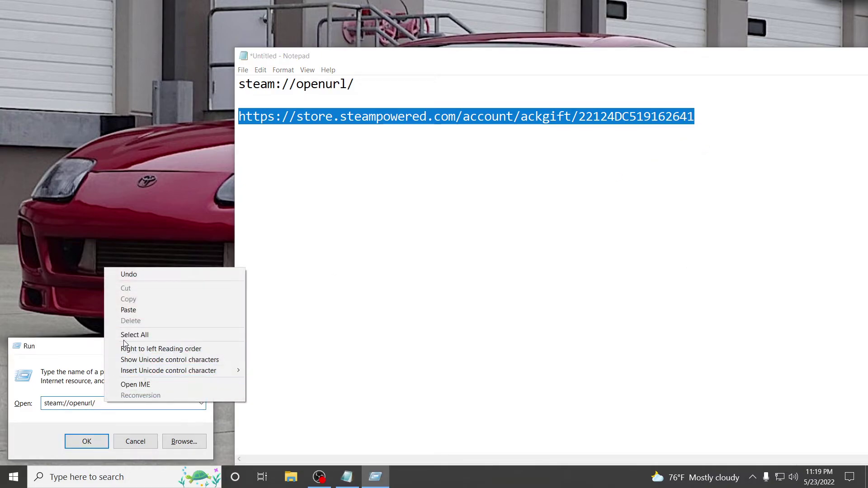
{"action": "left_click", "coordinate": [132, 310]}
Run the combined steam://openurl/ gift command so Steam opens its Store page
{"action": "left_click", "coordinate": [87, 441]}
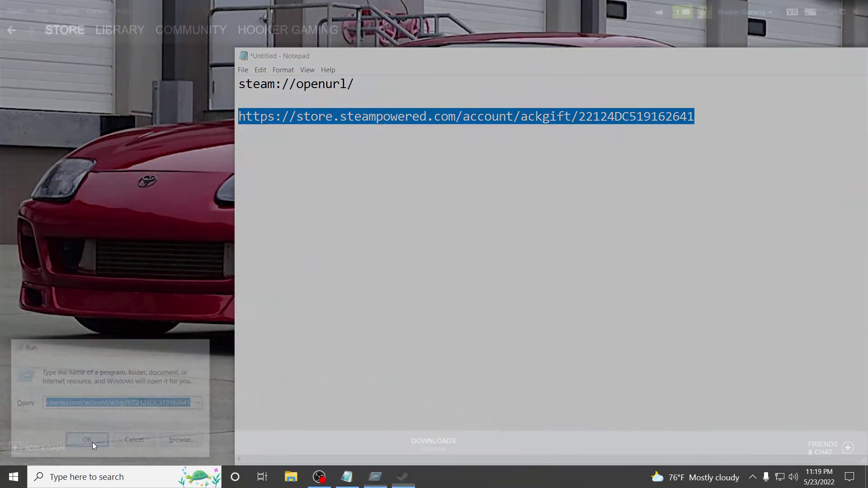